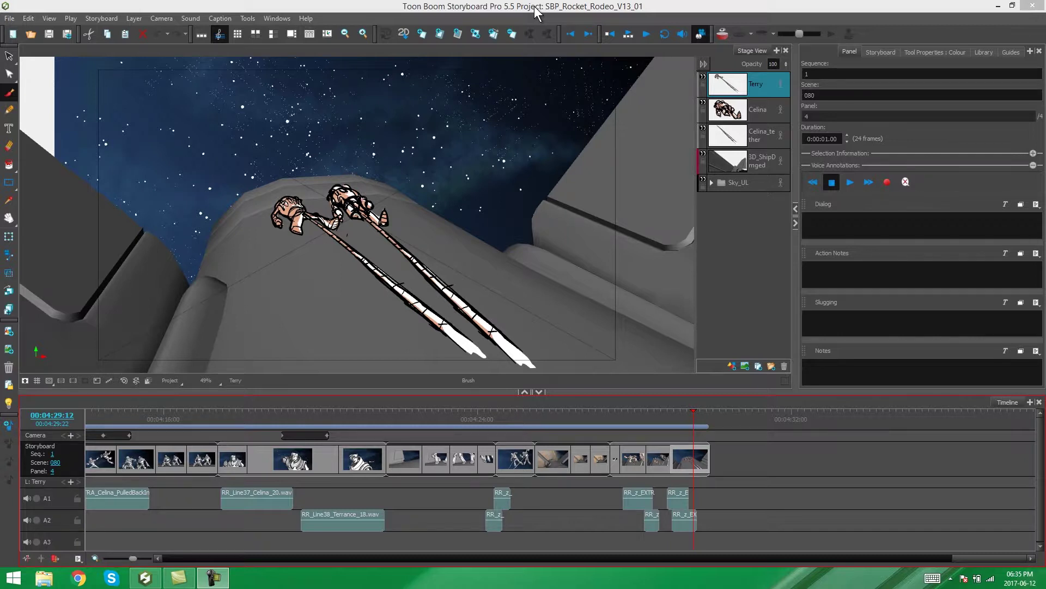
- Open File > Project Management > Merge and move the Merge Storyboard dialog higher on screen
{"action": "left_click", "coordinate": [535, 12]}
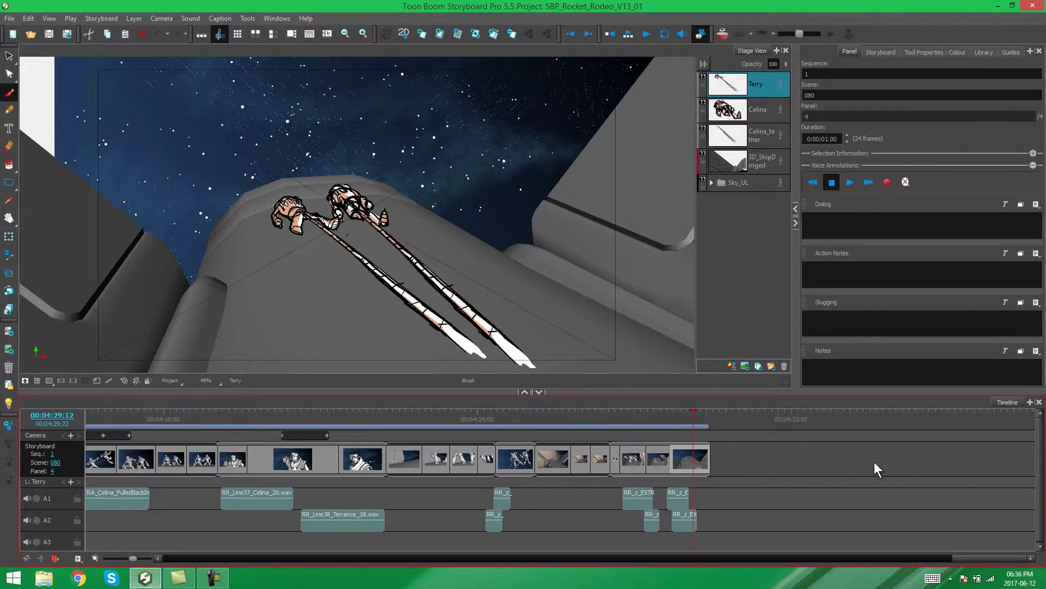
{"action": "left_click", "coordinate": [11, 18]}
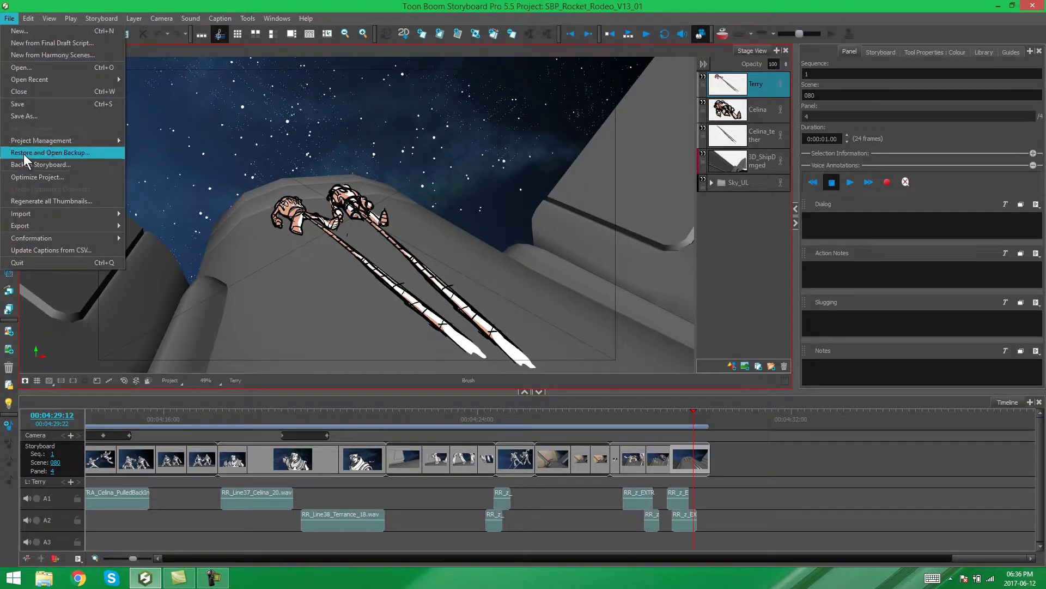
{"action": "mouse_move", "coordinate": [61, 143]}
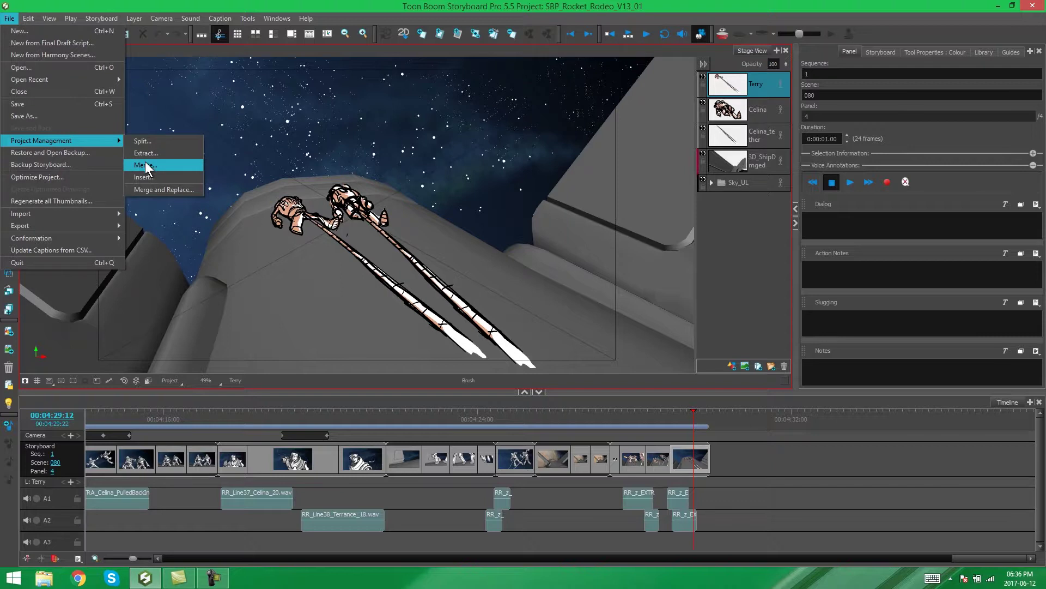
{"action": "left_click", "coordinate": [166, 166]}
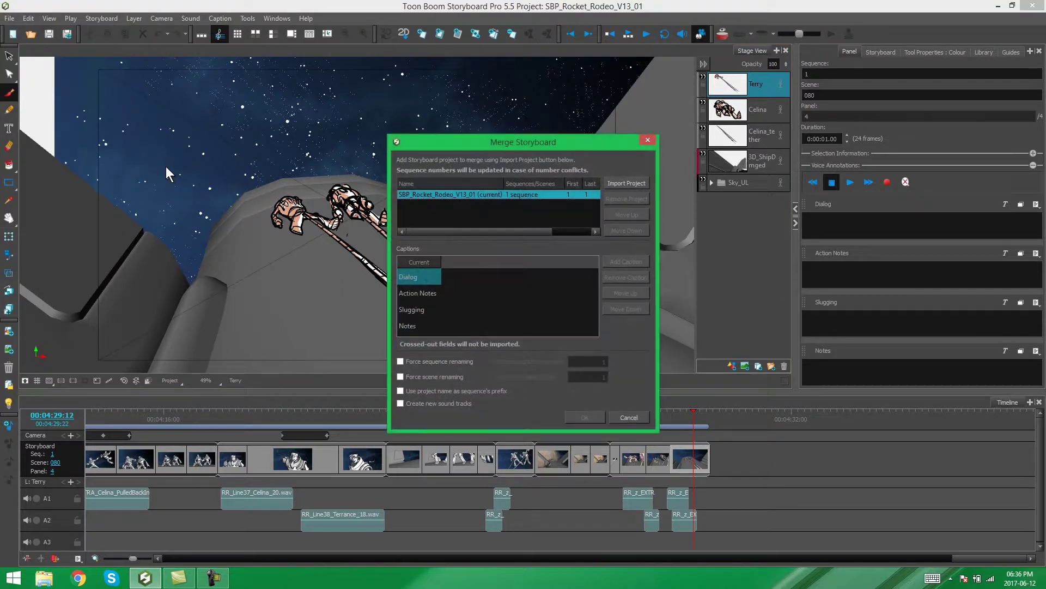
{"action": "left_click_drag", "start_coordinate": [505, 145], "coordinate": [473, 86]}
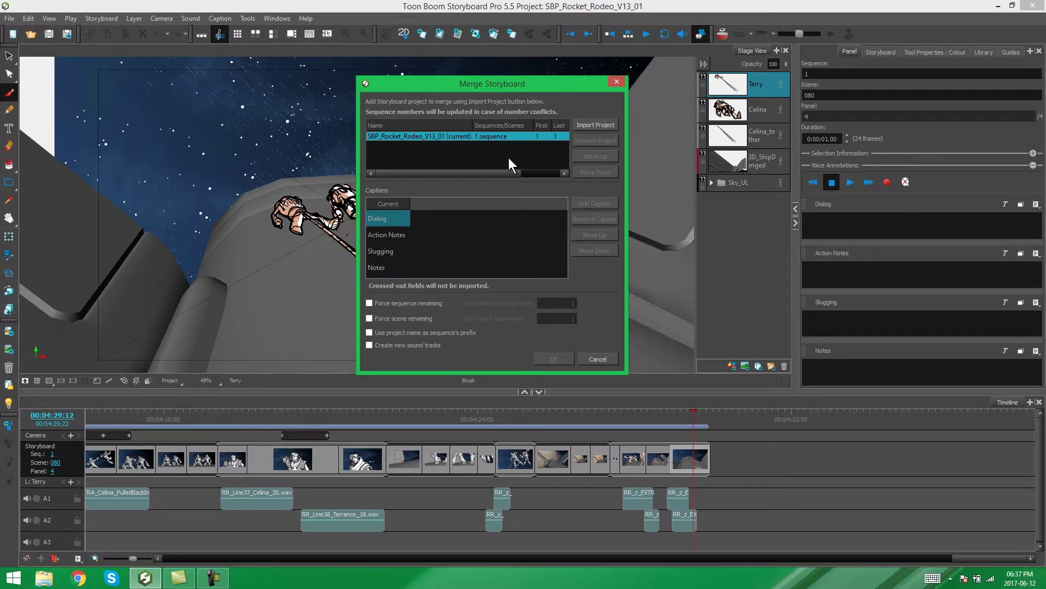
- Import the SBP_Rocket_Rodeo_V13_02 SBOARD file into the Merge Storyboard project list
{"action": "left_click", "coordinate": [584, 125]}
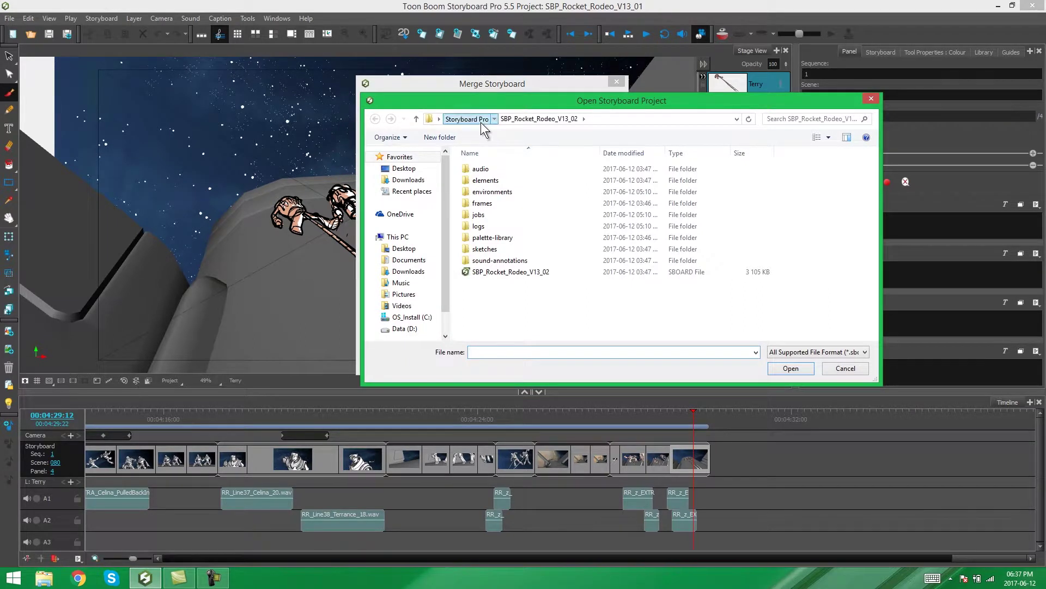
{"action": "left_click", "coordinate": [480, 122]}
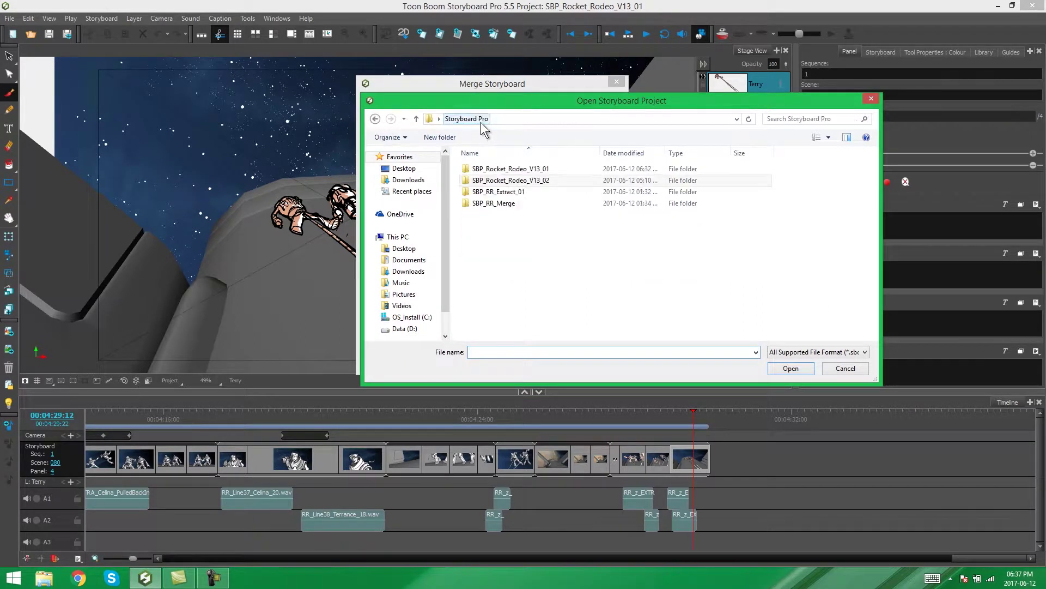
{"action": "double_click", "coordinate": [539, 181]}
{"action": "left_click", "coordinate": [496, 271]}
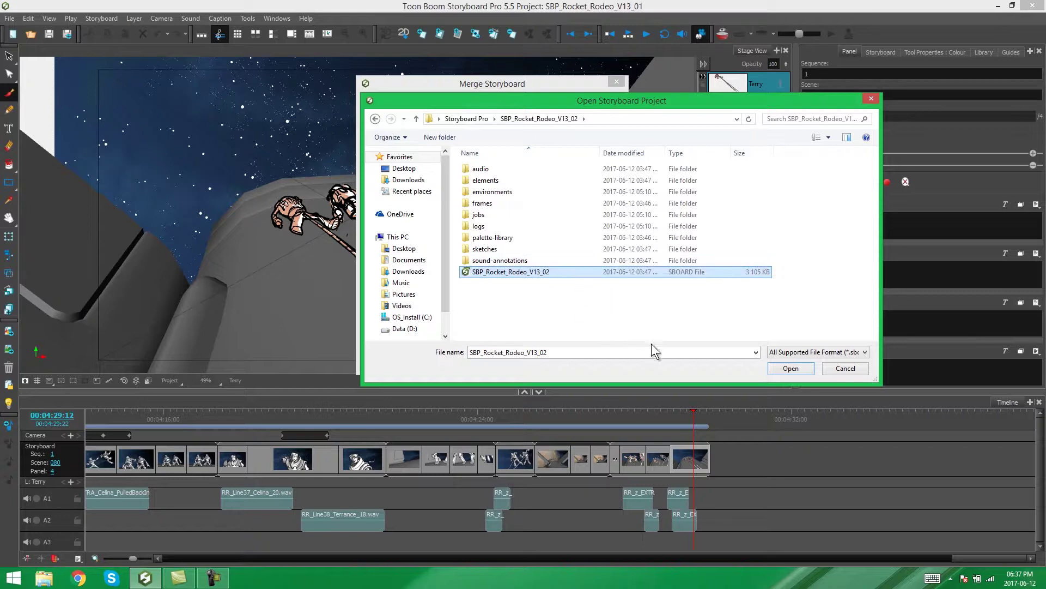
{"action": "left_click", "coordinate": [788, 368]}
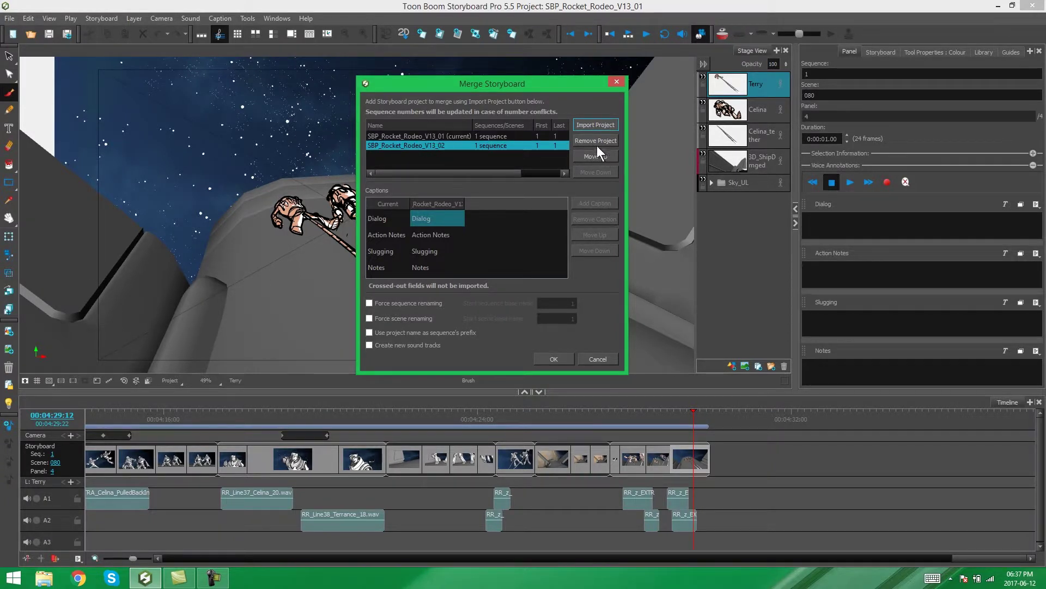
{"action": "left_click", "coordinate": [442, 136]}
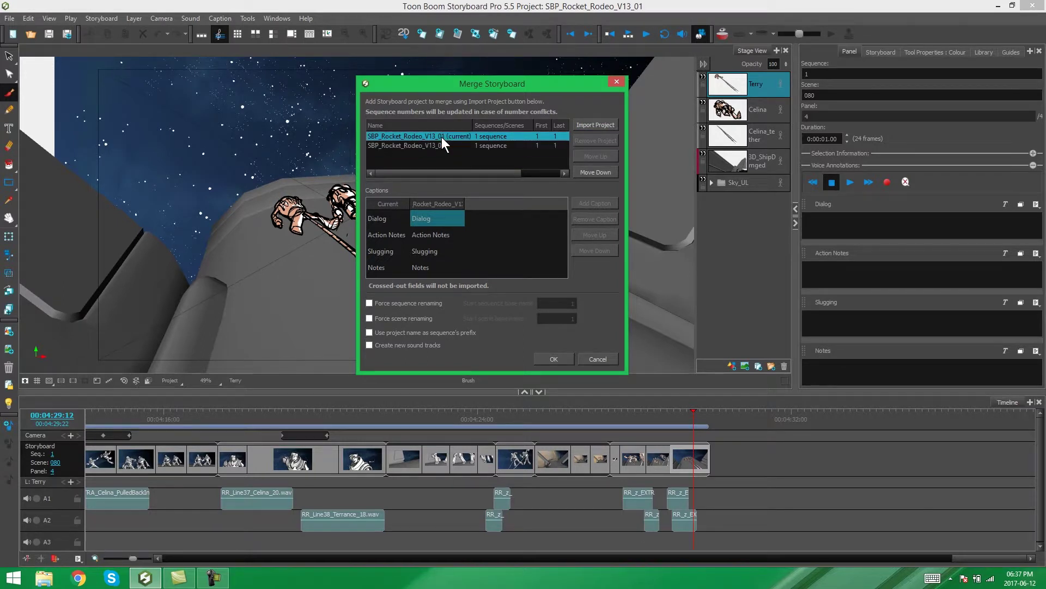
{"action": "left_click", "coordinate": [485, 146]}
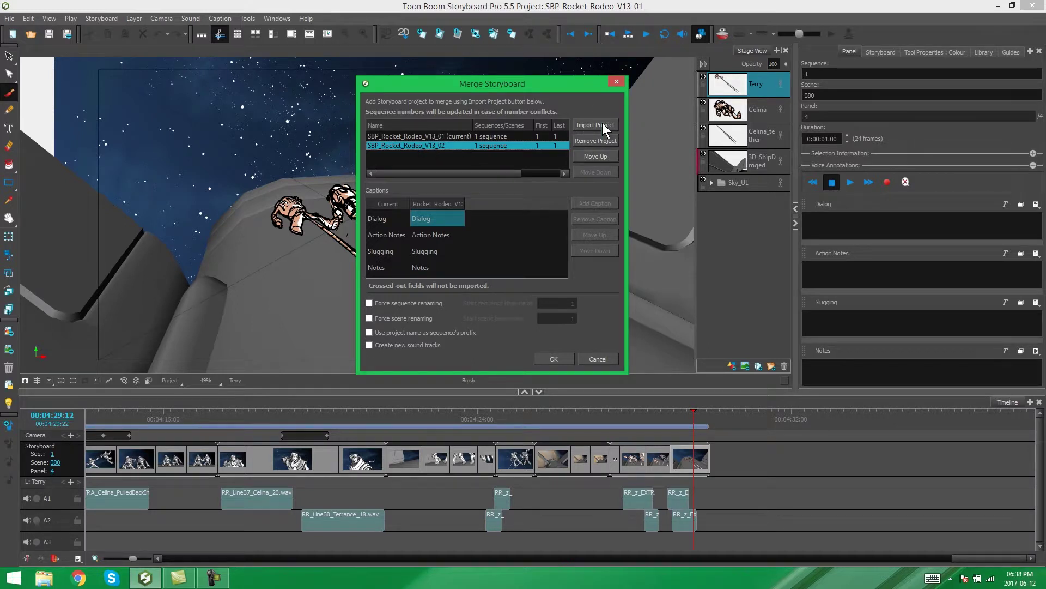
{"action": "left_click", "coordinate": [591, 158]}
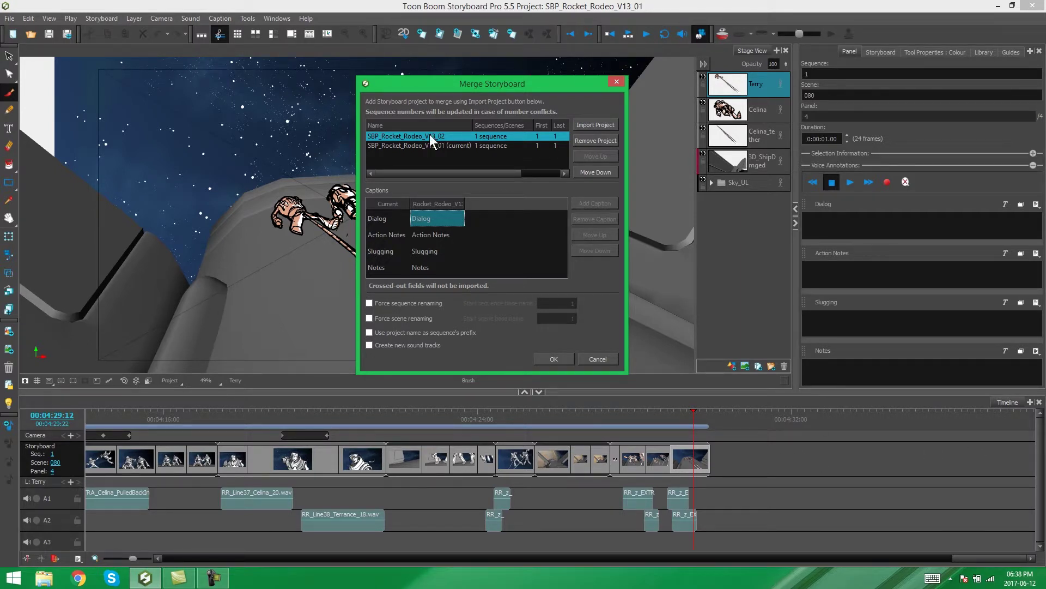
{"action": "left_click", "coordinate": [592, 174]}
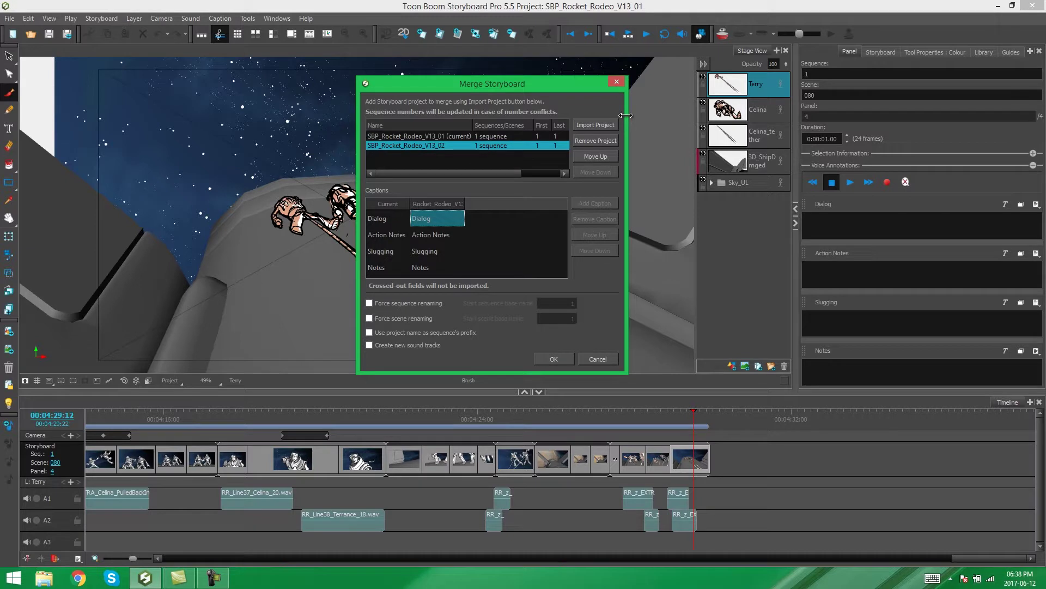
- Widen the merge dialog to show duration and order columns, leaving V13_02 merged second after V13_01
{"action": "left_click_drag", "start_coordinate": [626, 115], "coordinate": [719, 113]}
{"action": "left_click_drag", "start_coordinate": [609, 82], "coordinate": [527, 86]}
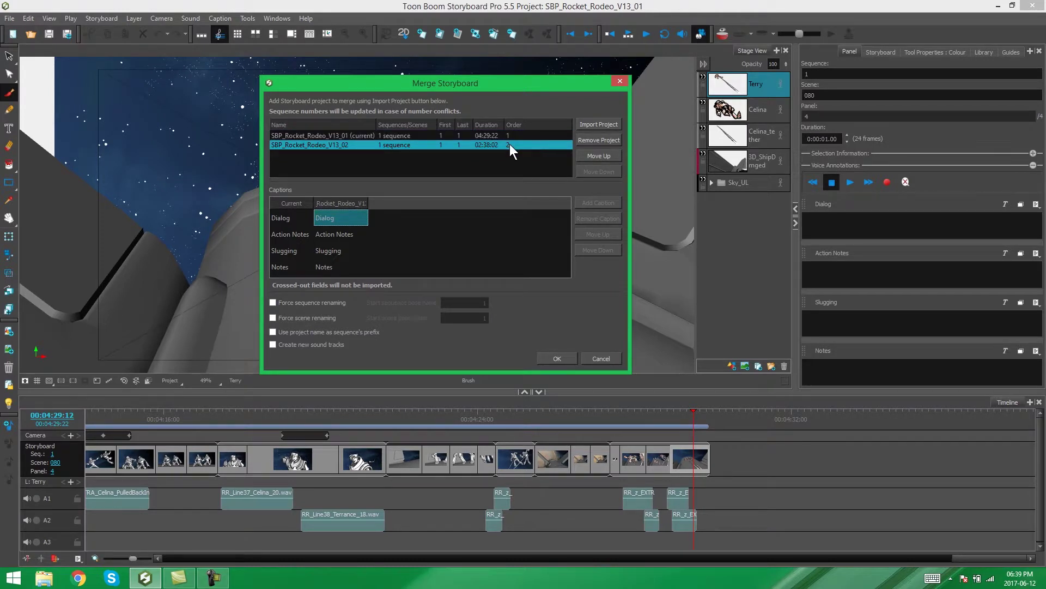
{"action": "left_click", "coordinate": [598, 156]}
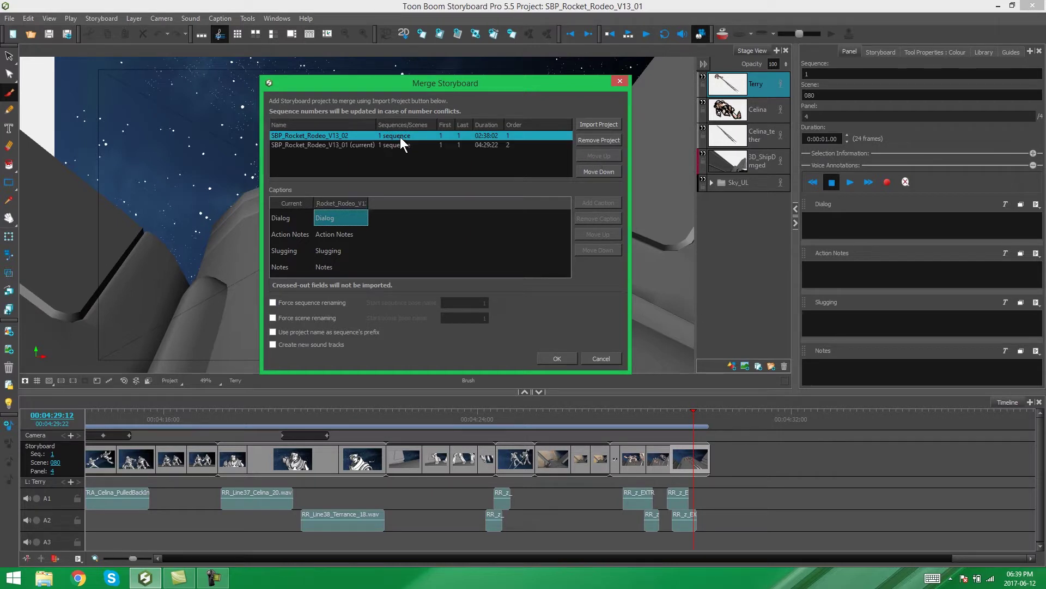
{"action": "left_click", "coordinate": [597, 172]}
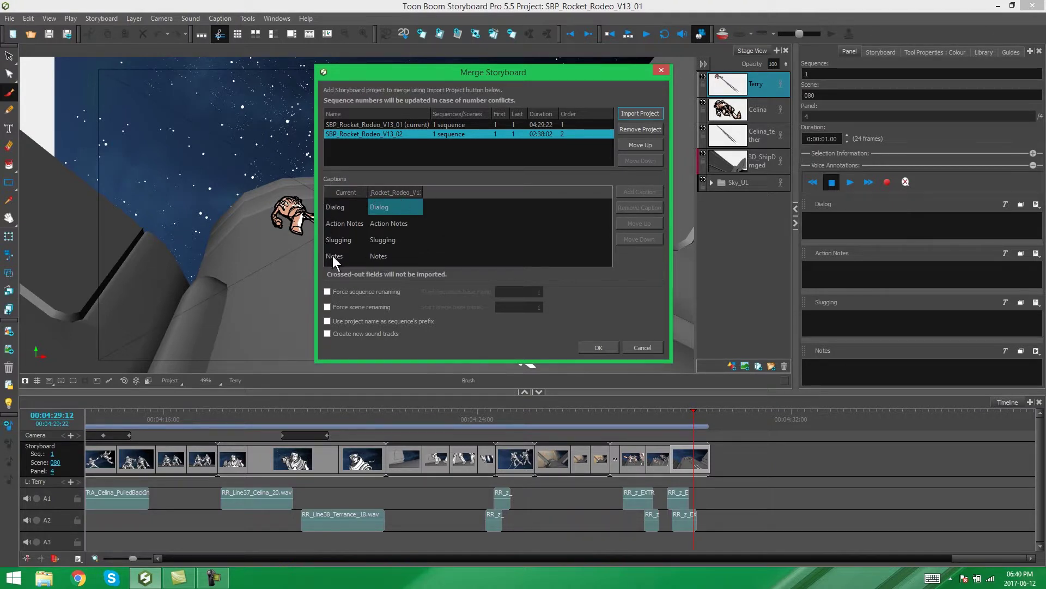
- Widen the V13_02 Captions column and select the Dialog caption in both projects' lists
{"action": "left_click_drag", "start_coordinate": [422, 188], "coordinate": [514, 188]}
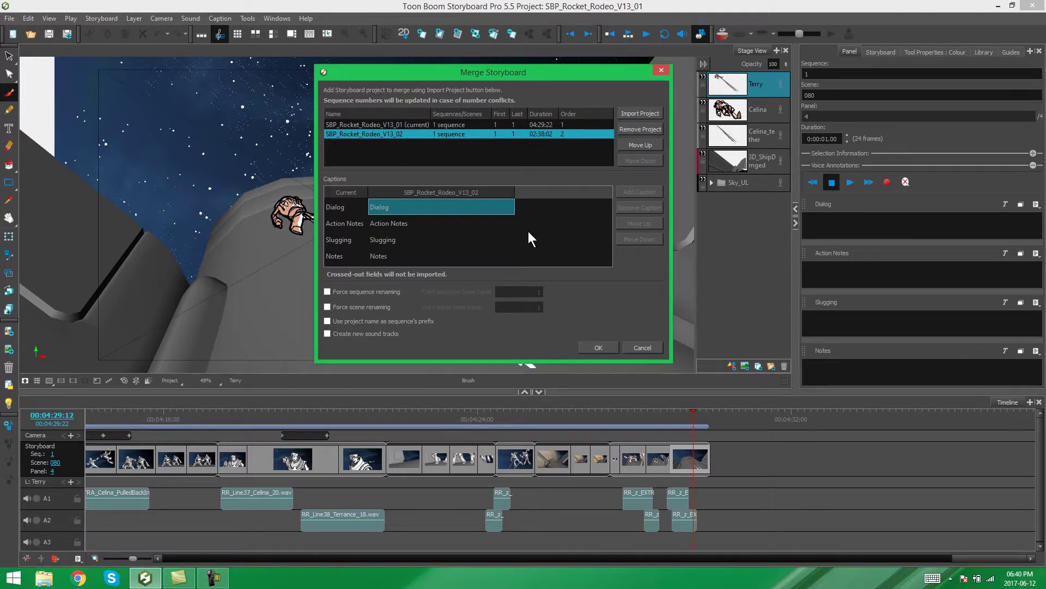
{"action": "left_click", "coordinate": [338, 211]}
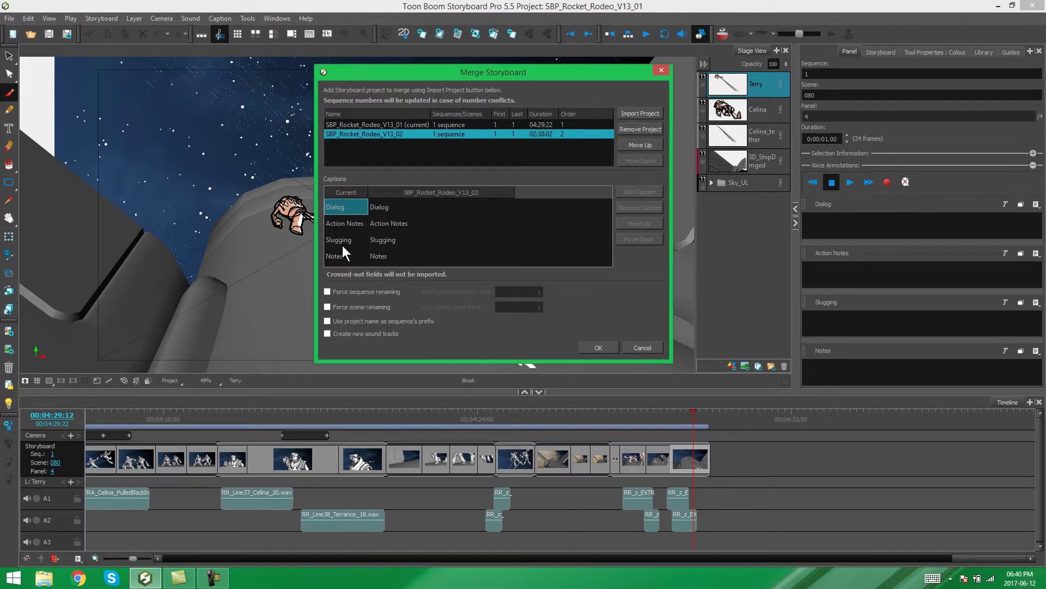
{"action": "left_click", "coordinate": [390, 204]}
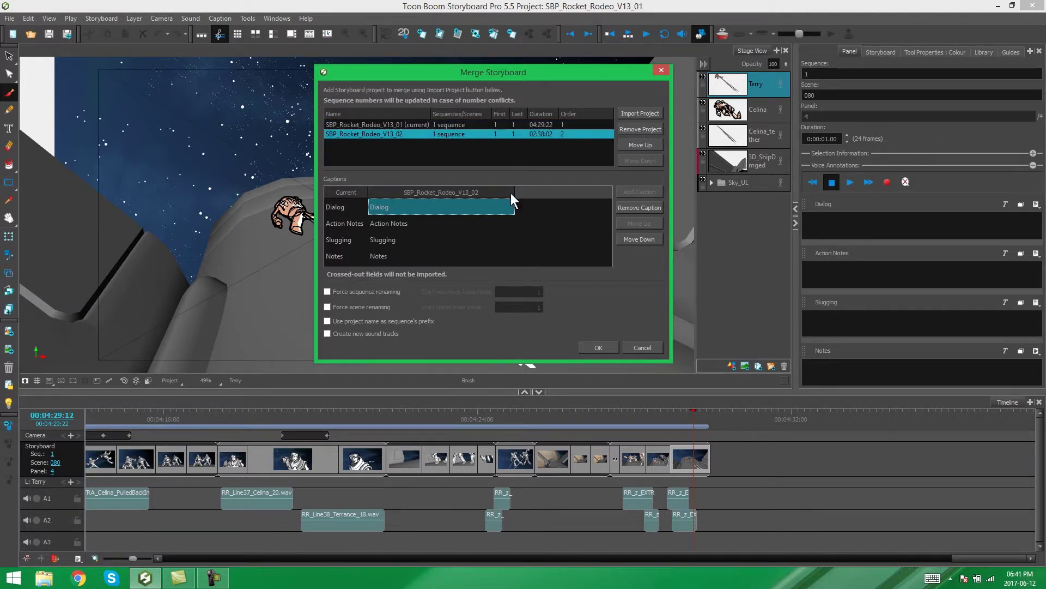
- Align V13_02's imported Dialog caption with the current project's Dialog field instead of Slugging
{"action": "left_click", "coordinate": [635, 209]}
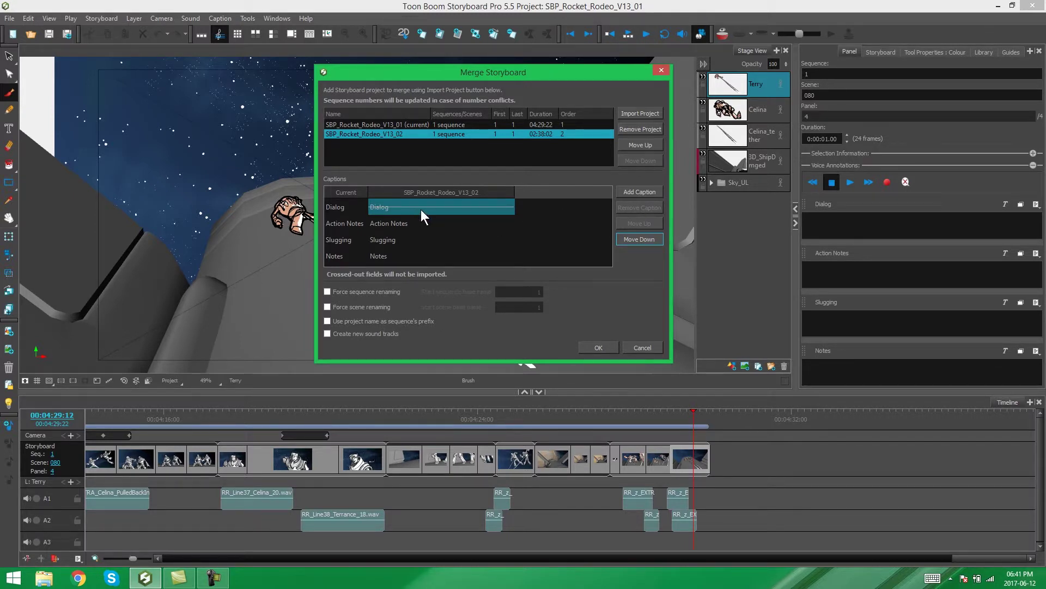
{"action": "left_click", "coordinate": [632, 187]}
{"action": "left_click", "coordinate": [391, 224]}
{"action": "left_click", "coordinate": [394, 211]}
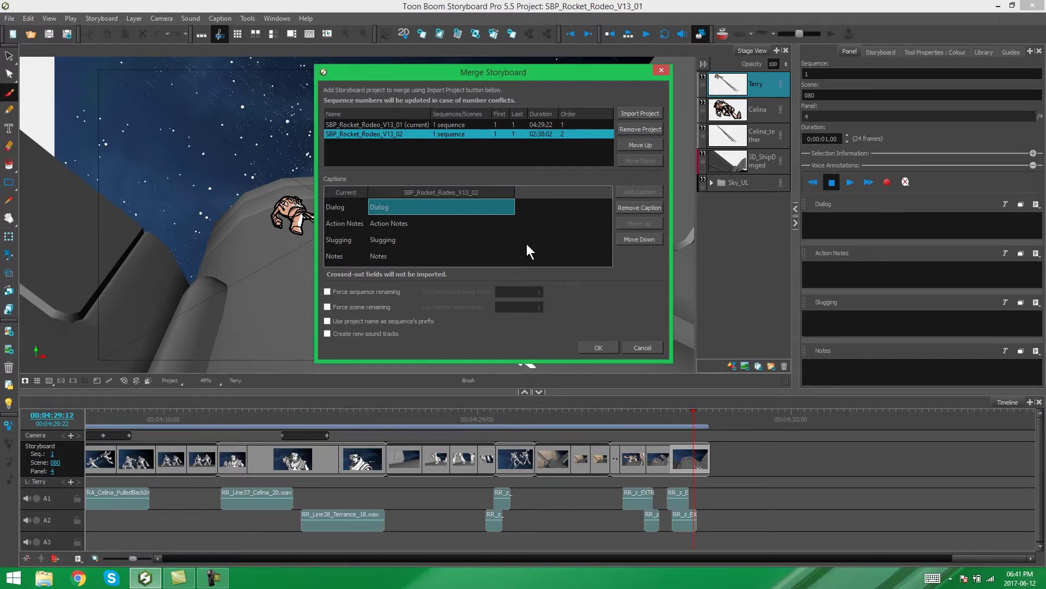
{"action": "left_click", "coordinate": [627, 240]}
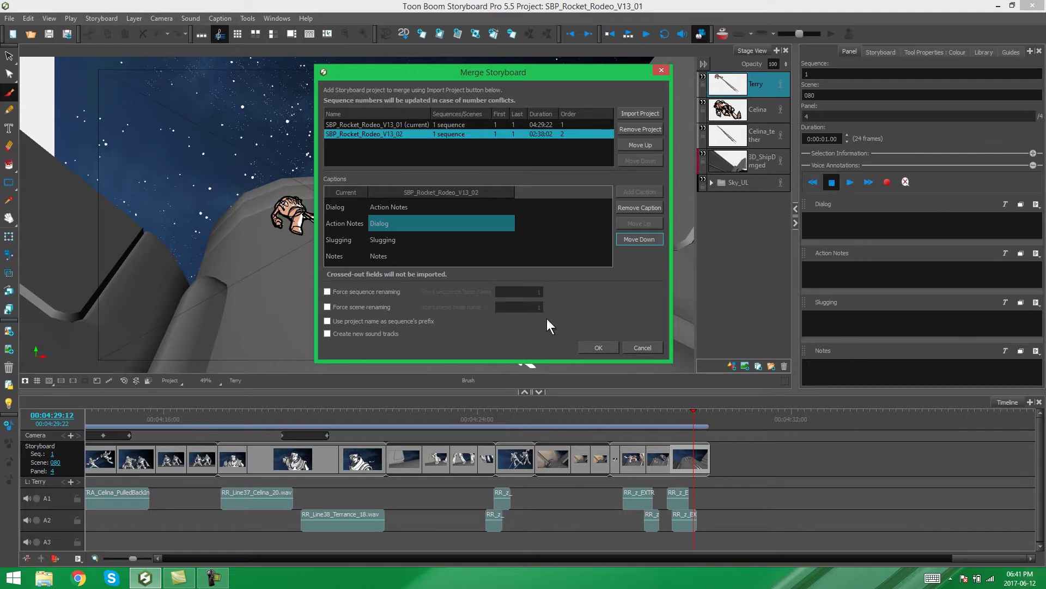
{"action": "left_click", "coordinate": [636, 239]}
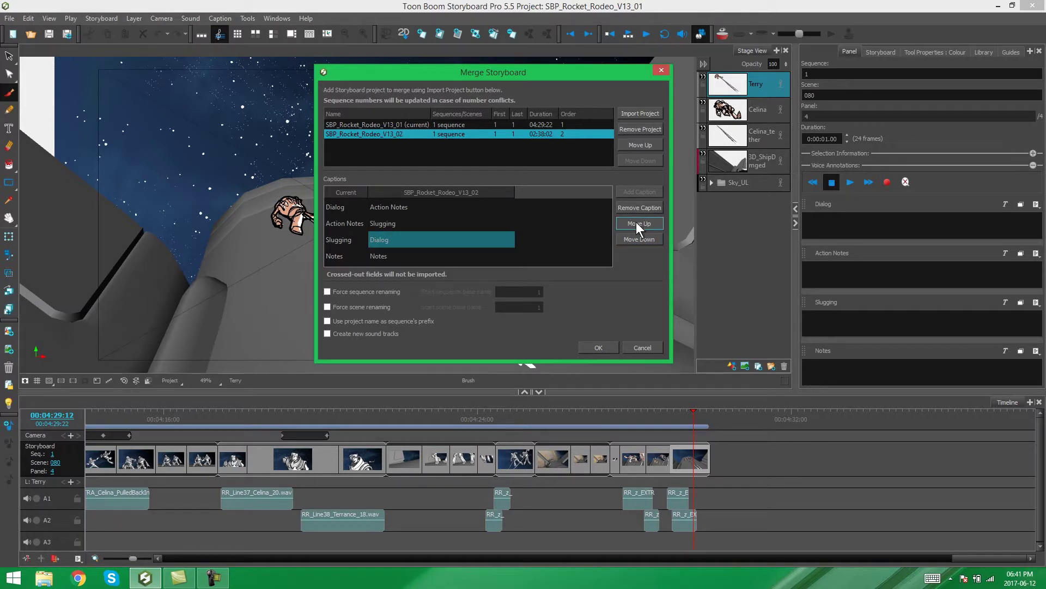
{"action": "left_click", "coordinate": [636, 221]}
{"action": "left_click", "coordinate": [636, 222]}
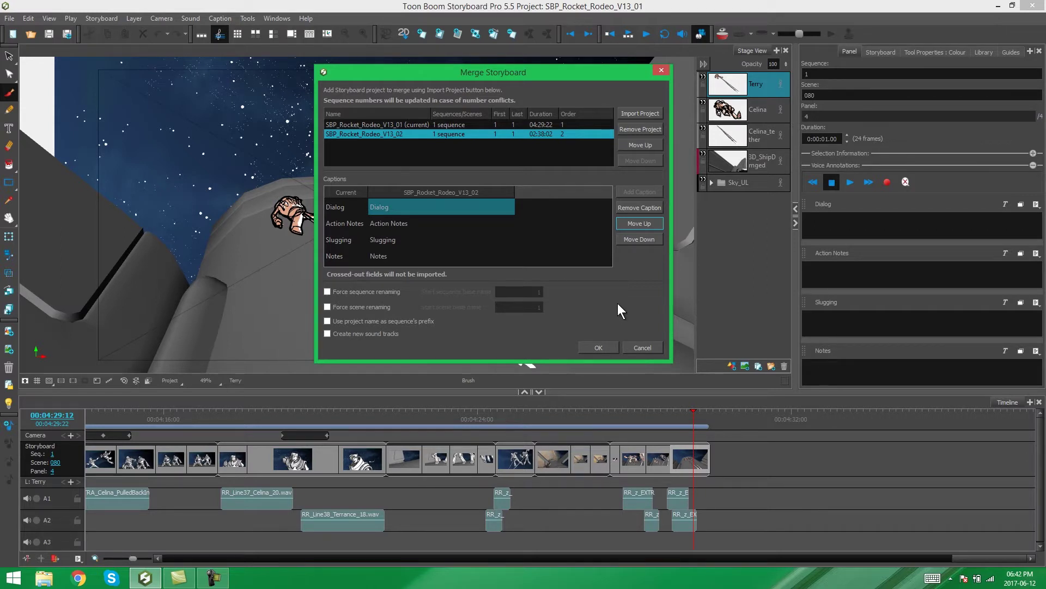
{"action": "left_click", "coordinate": [327, 292]}
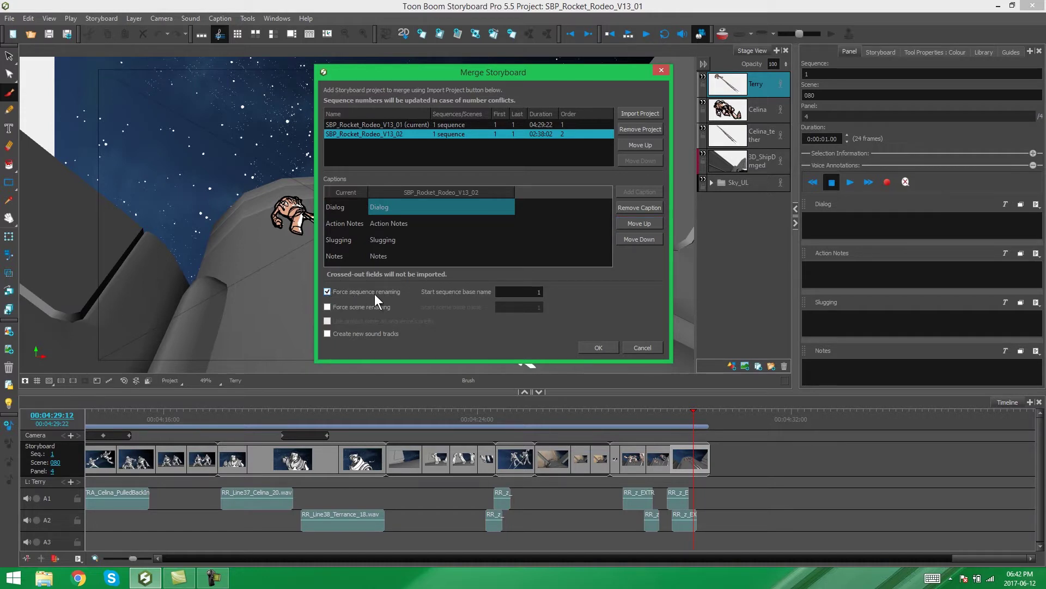
{"action": "left_click", "coordinate": [326, 292]}
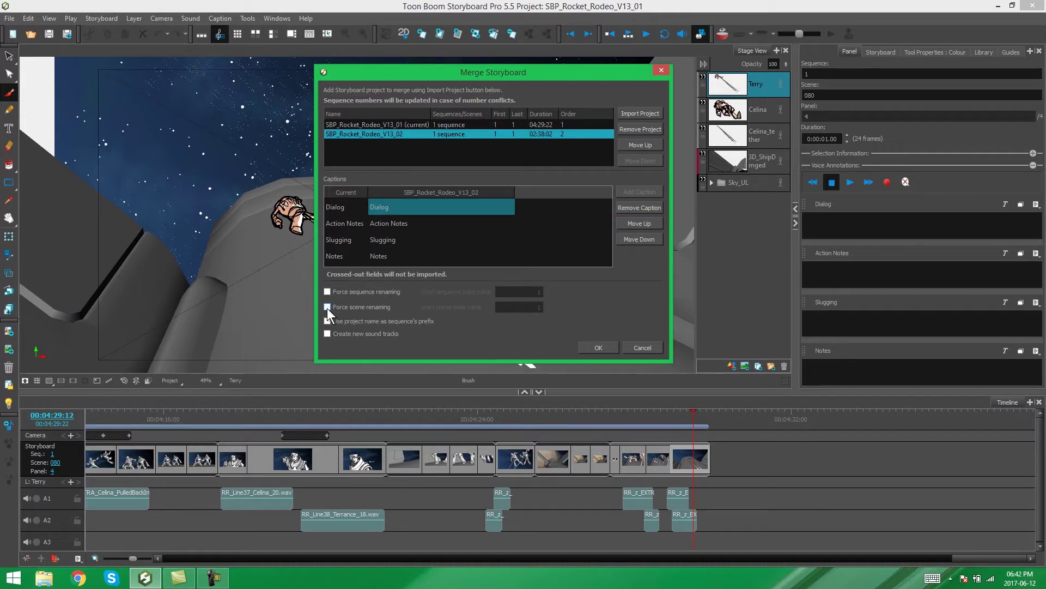
{"action": "left_click", "coordinate": [327, 308]}
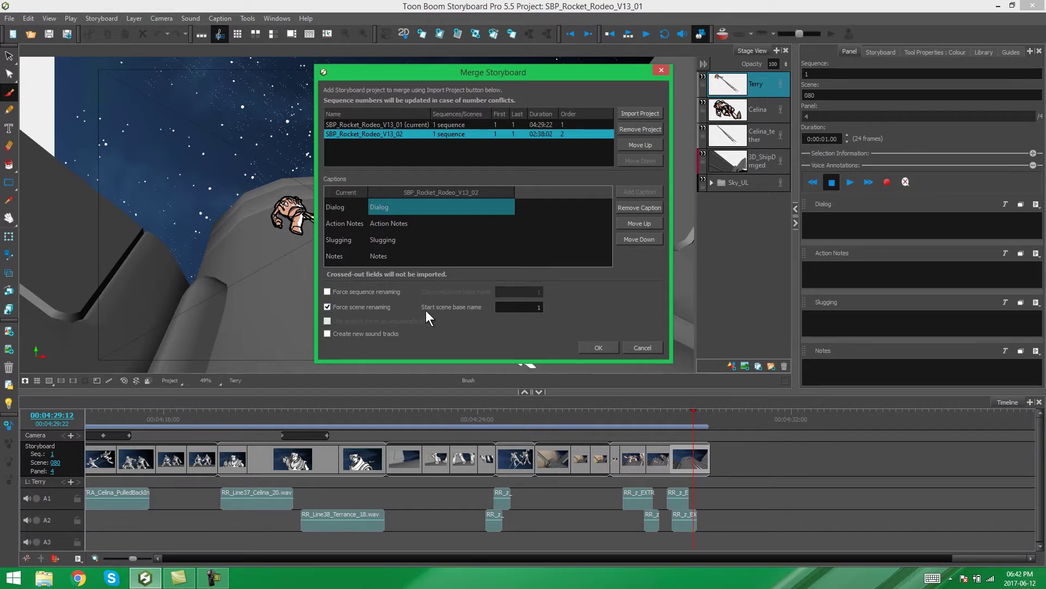
{"action": "double_click", "coordinate": [522, 306]}
{"action": "left_click", "coordinate": [328, 306]}
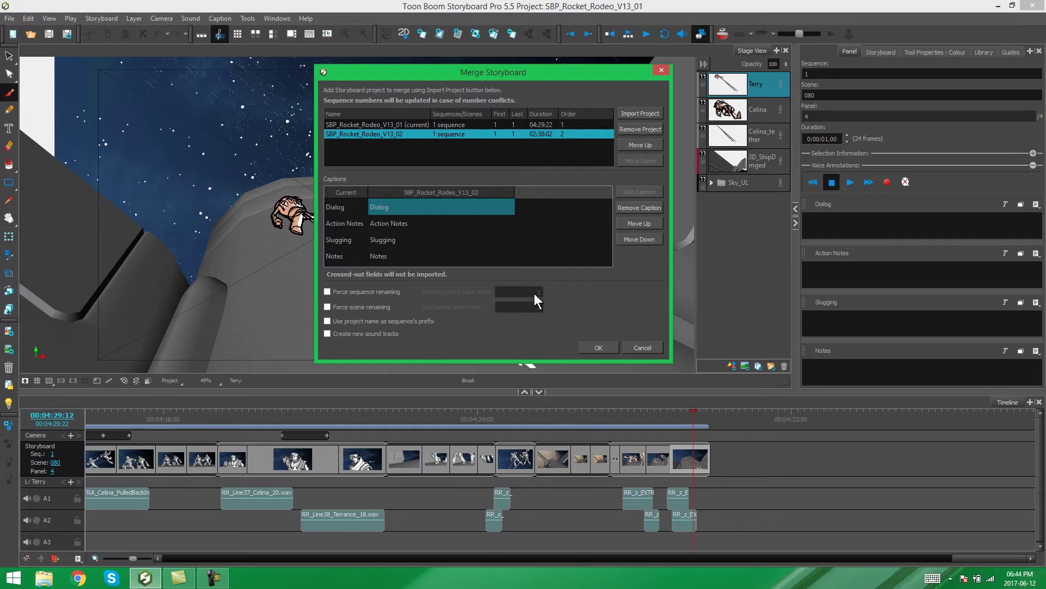
- Run the merge of V13_02 into V13_01 and confirm the 'Merge successfully completed' message
{"action": "left_click", "coordinate": [599, 347]}
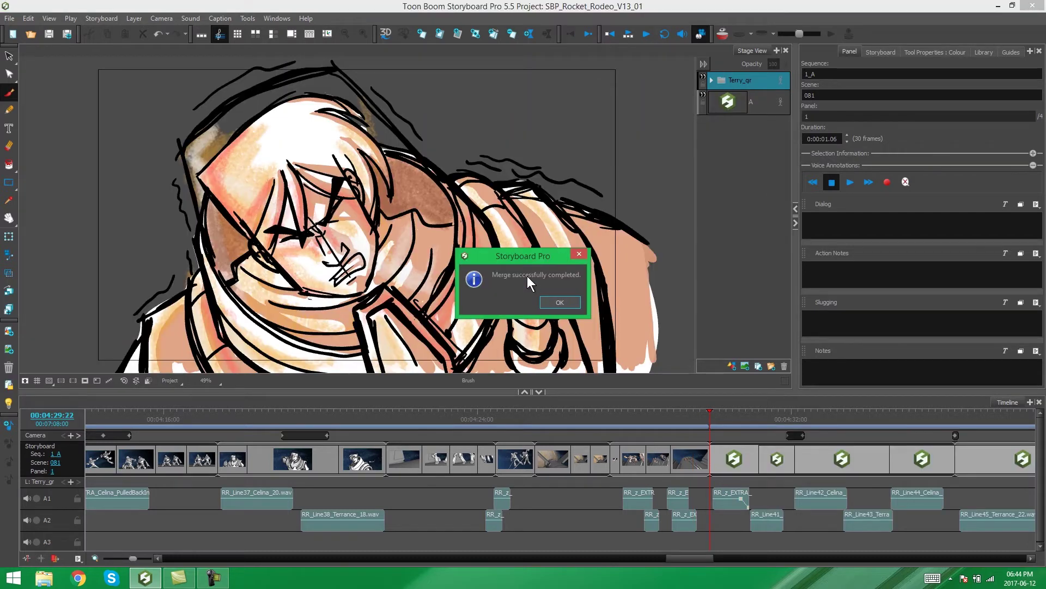
{"action": "left_click", "coordinate": [560, 302]}
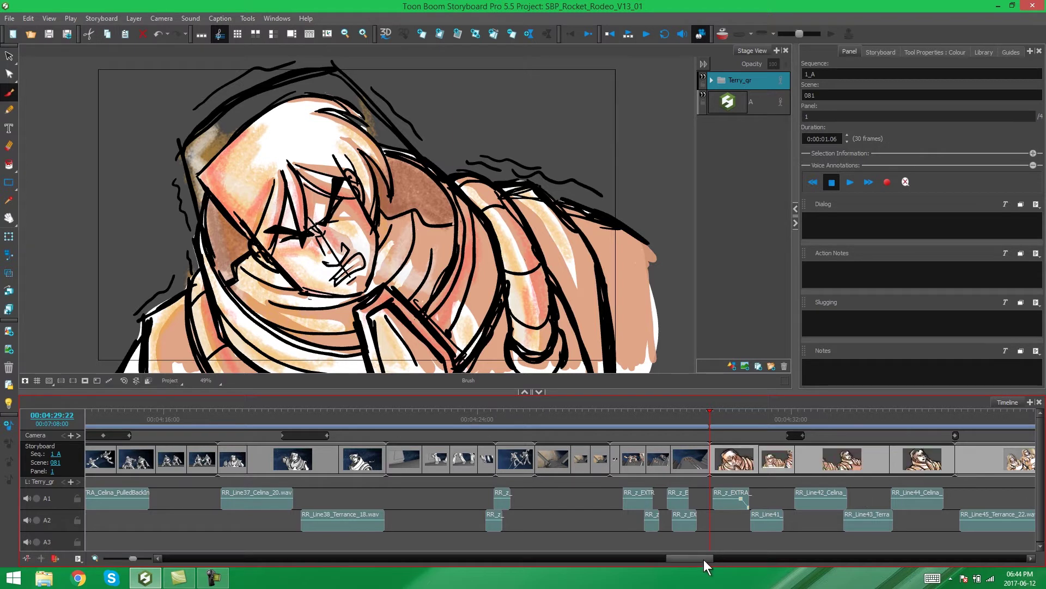
{"action": "left_click_drag", "start_coordinate": [700, 561], "coordinate": [713, 570]}
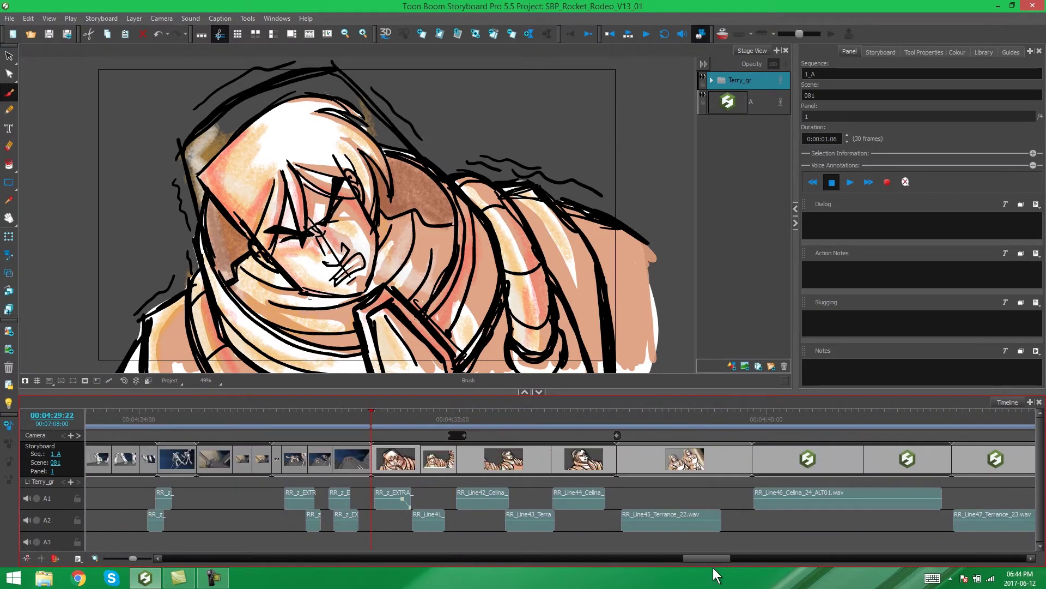
{"action": "left_click", "coordinate": [407, 462]}
{"action": "left_click", "coordinate": [449, 461]}
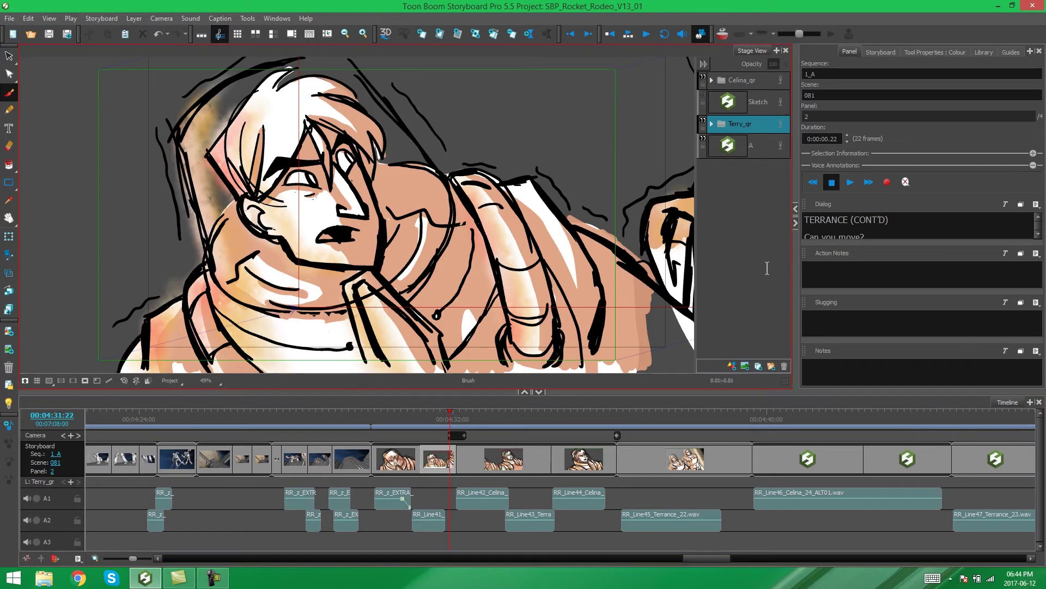
{"action": "left_click", "coordinate": [908, 205]}
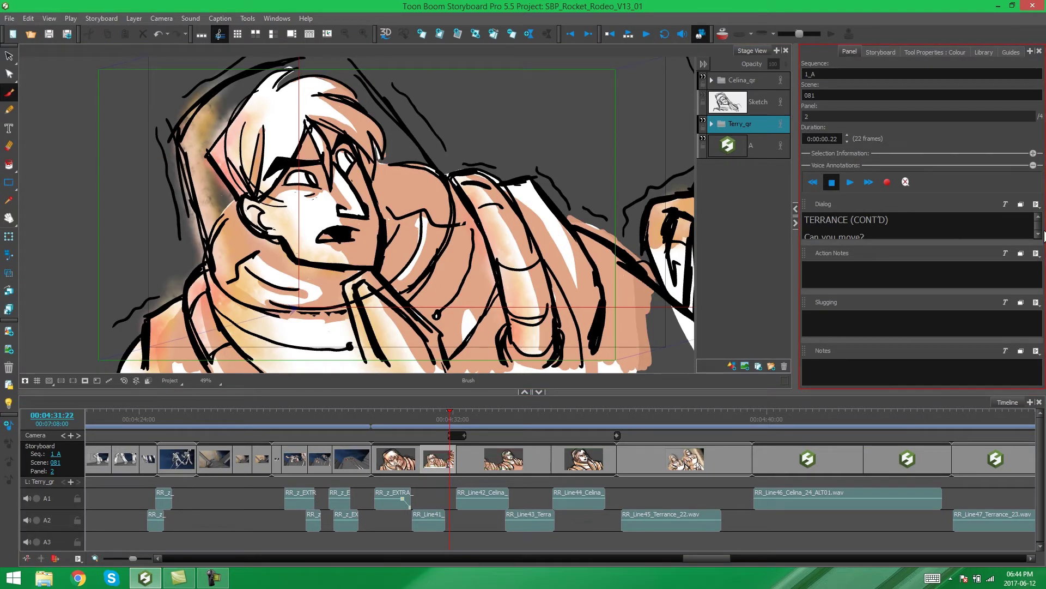
{"action": "left_click", "coordinate": [1039, 234]}
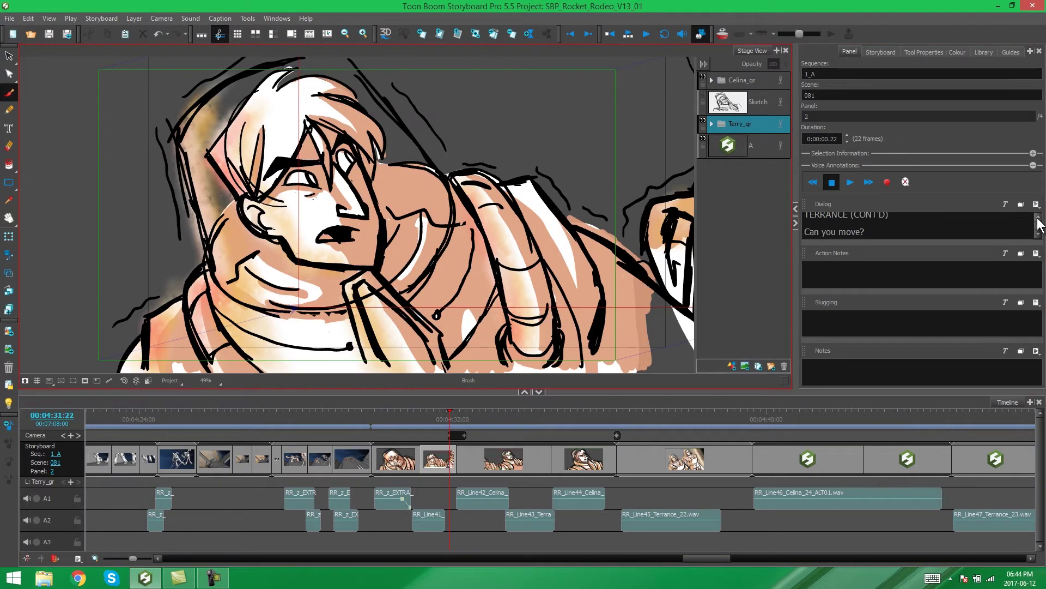
{"action": "left_click", "coordinate": [1040, 223]}
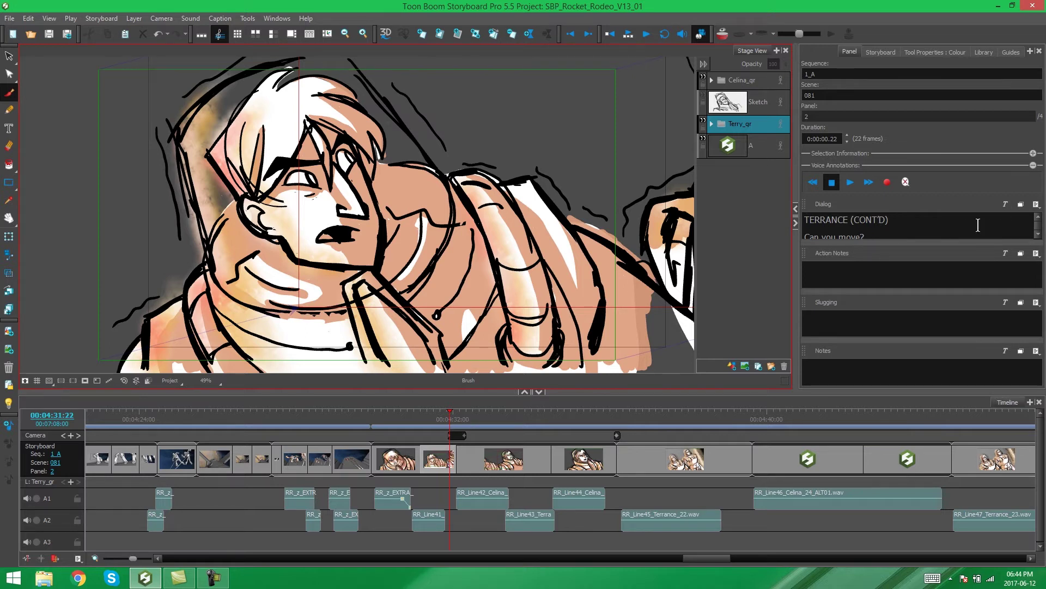
{"action": "left_click", "coordinate": [878, 224]}
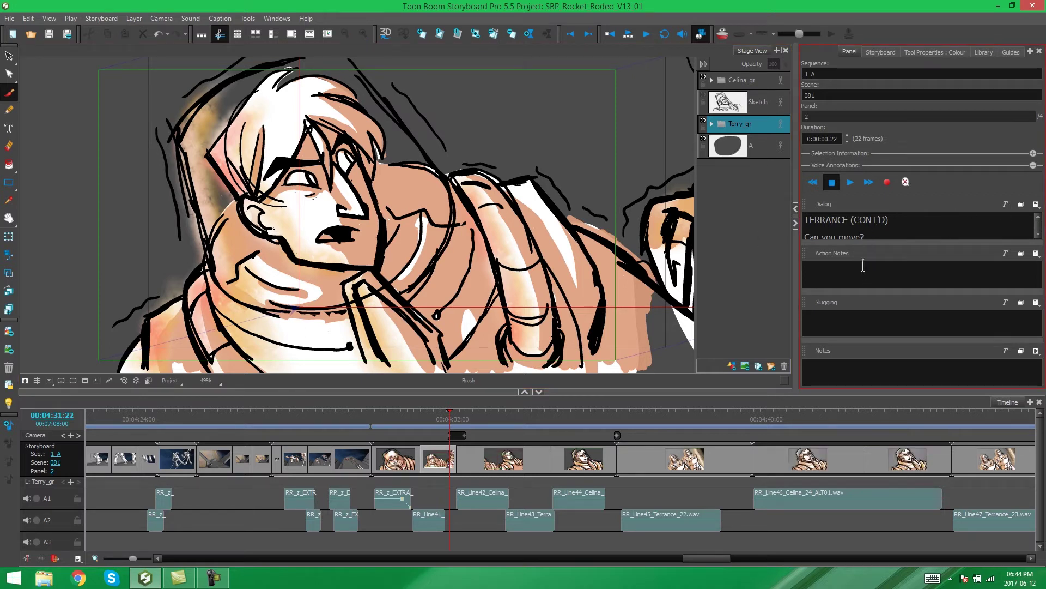
{"action": "left_click", "coordinate": [377, 563]}
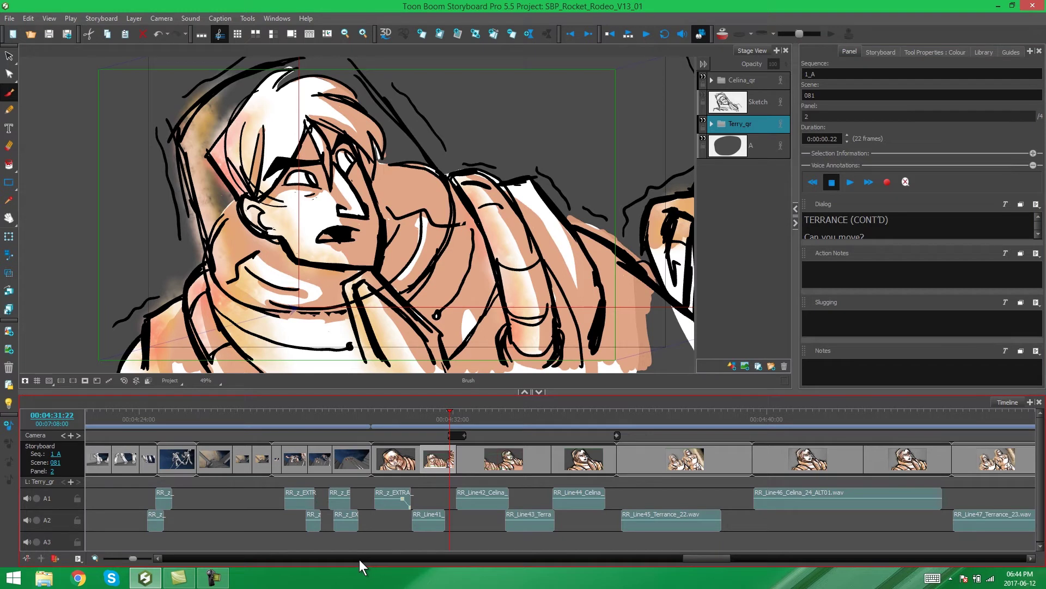
{"action": "left_click_drag", "start_coordinate": [696, 558], "coordinate": [701, 559]}
{"action": "left_click", "coordinate": [512, 499]}
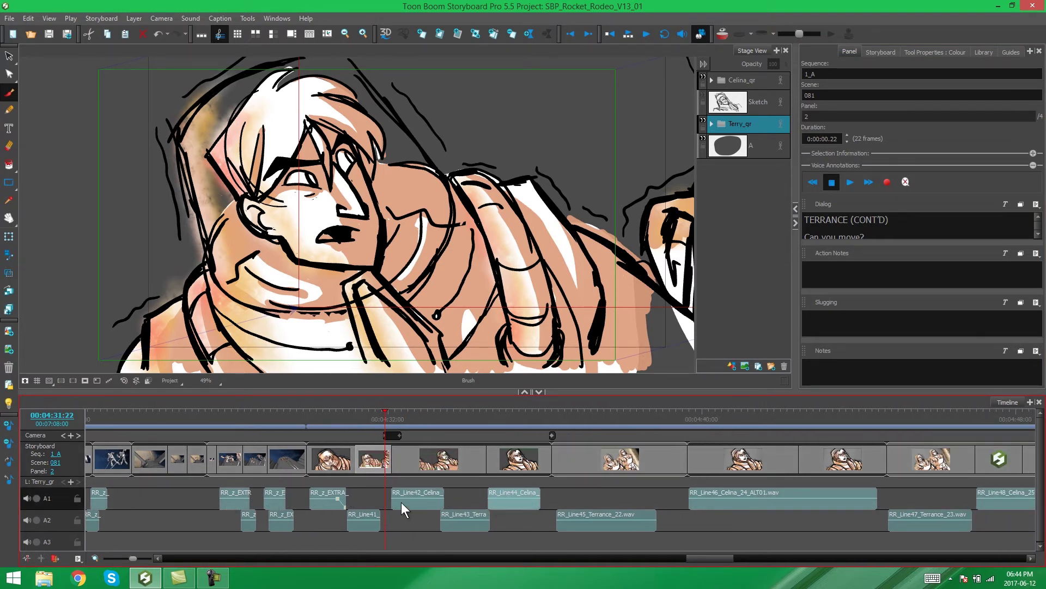
{"action": "left_click", "coordinate": [110, 456]}
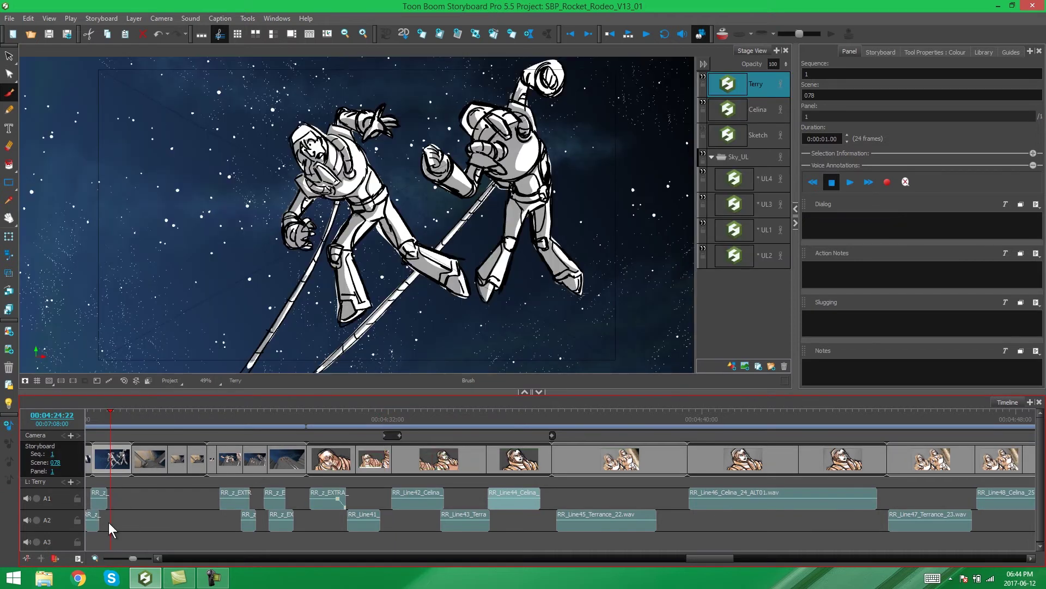
{"action": "left_click", "coordinate": [341, 468]}
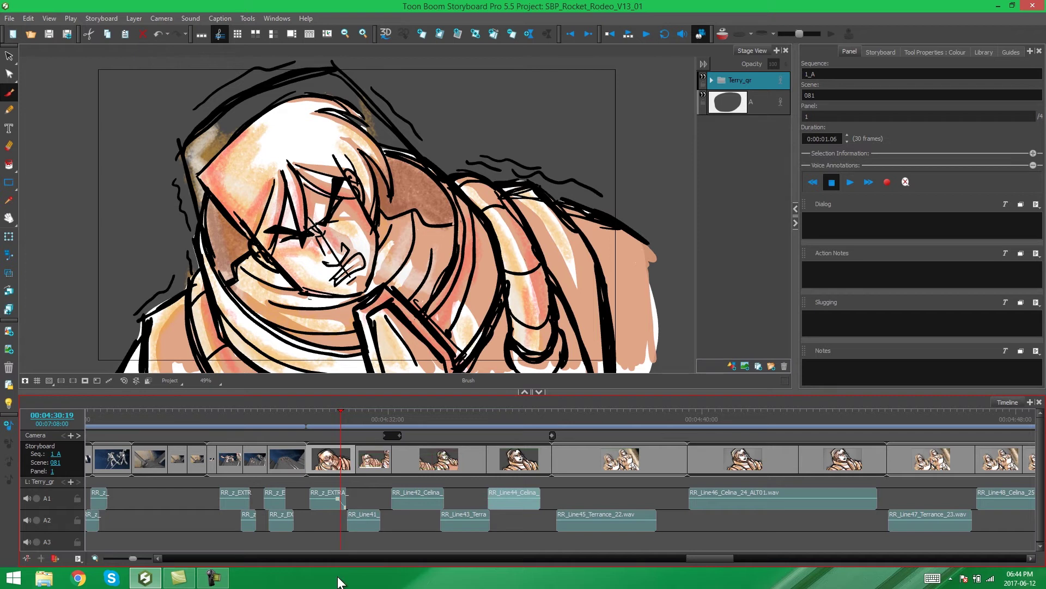
{"action": "left_click", "coordinate": [986, 558]}
{"action": "scroll", "coordinate": [1018, 558], "scroll_direction": "left", "scroll_amount": 10}
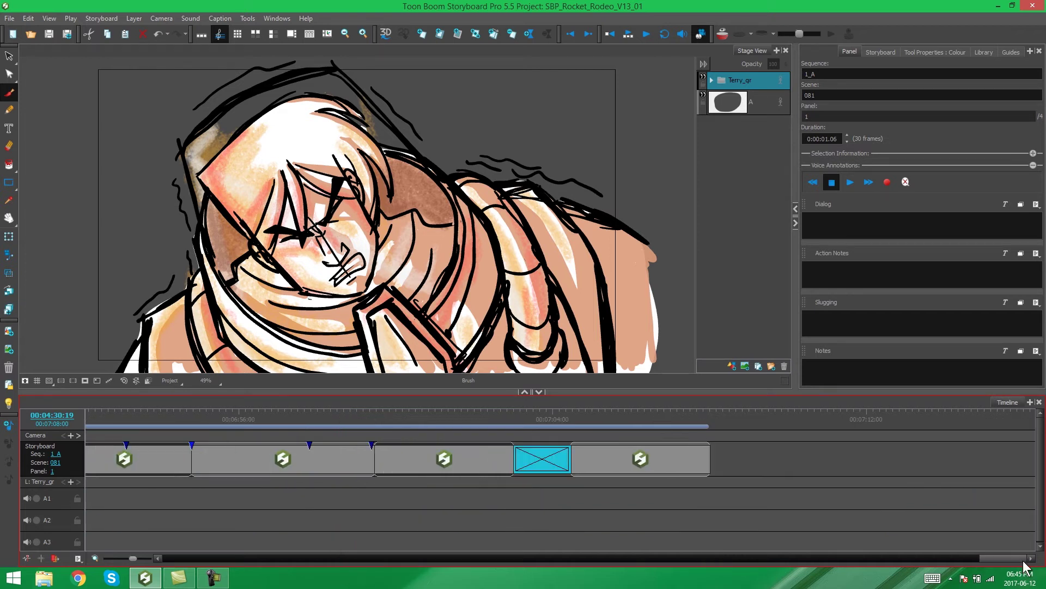
{"action": "left_click_drag", "start_coordinate": [600, 575], "coordinate": [735, 574]}
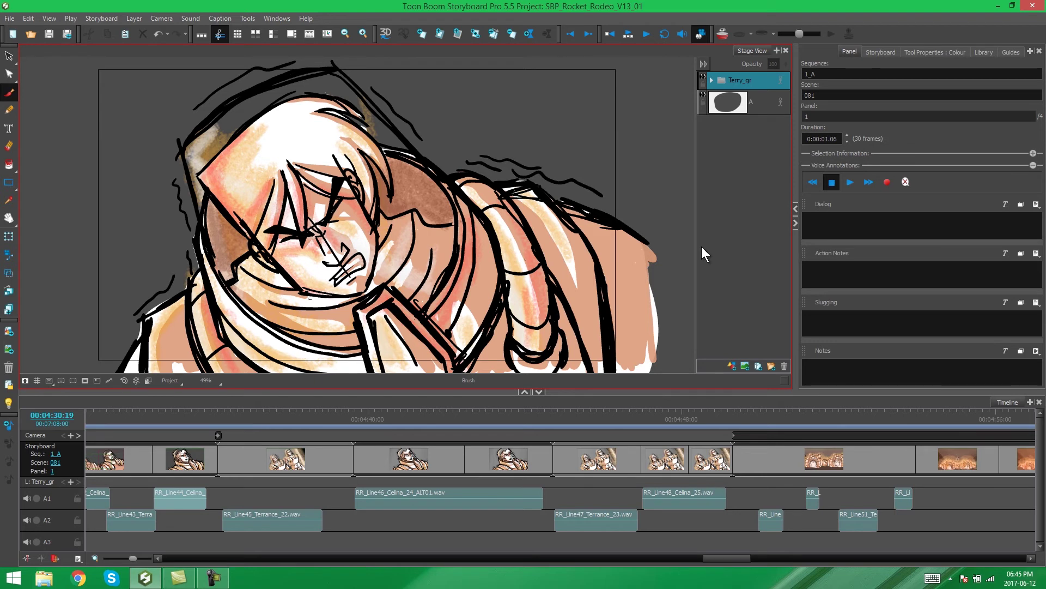
{"action": "mouse_move", "coordinate": [727, 557]}
{"action": "left_mouse_down"}
{"action": "mouse_move", "coordinate": [708, 558]}
{"action": "mouse_move", "coordinate": [747, 557]}
{"action": "left_mouse_up"}
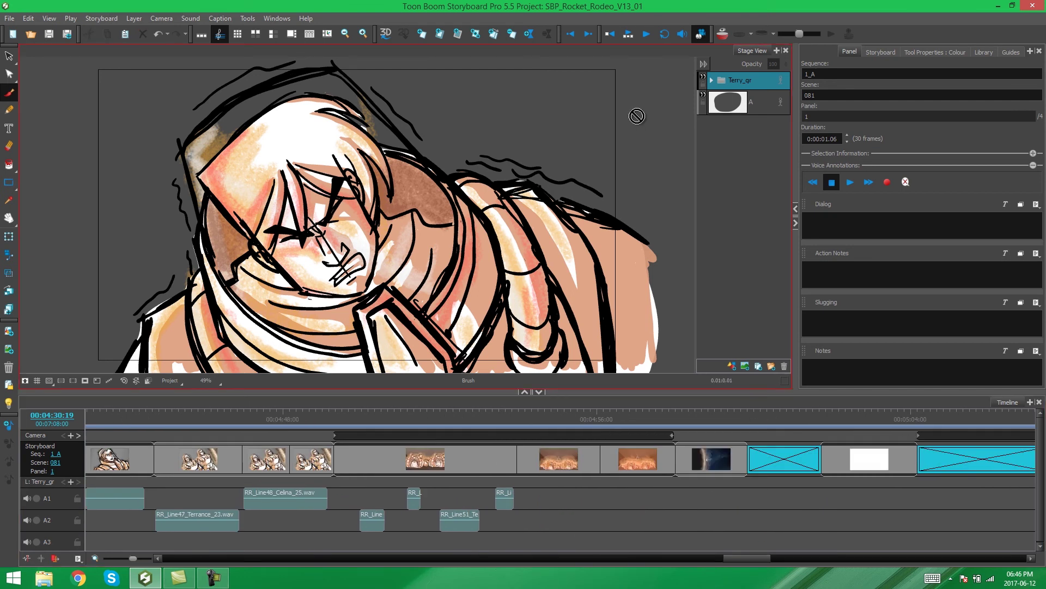
{"action": "left_click", "coordinate": [734, 558]}
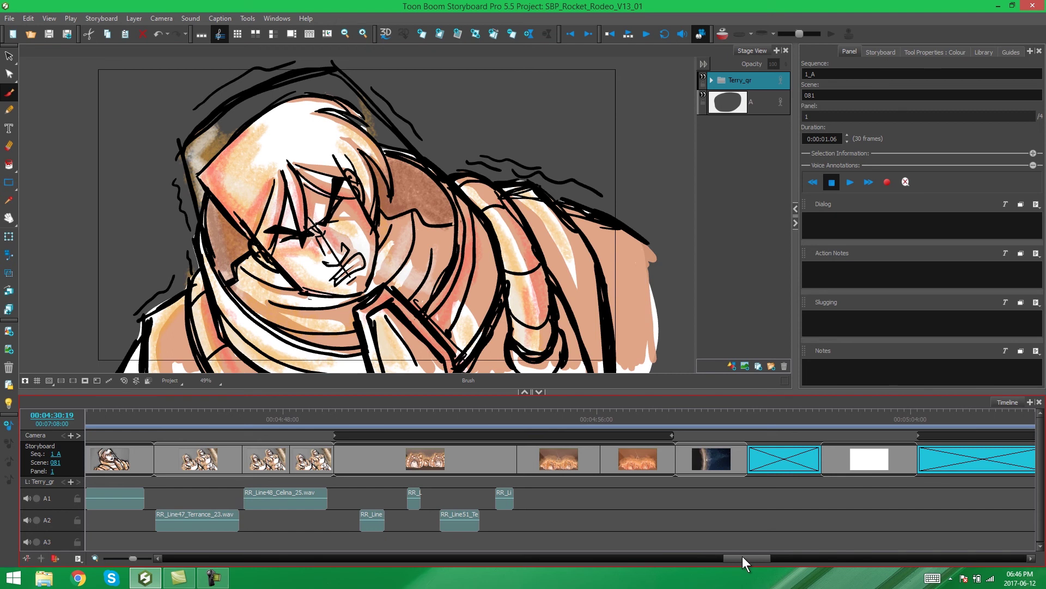